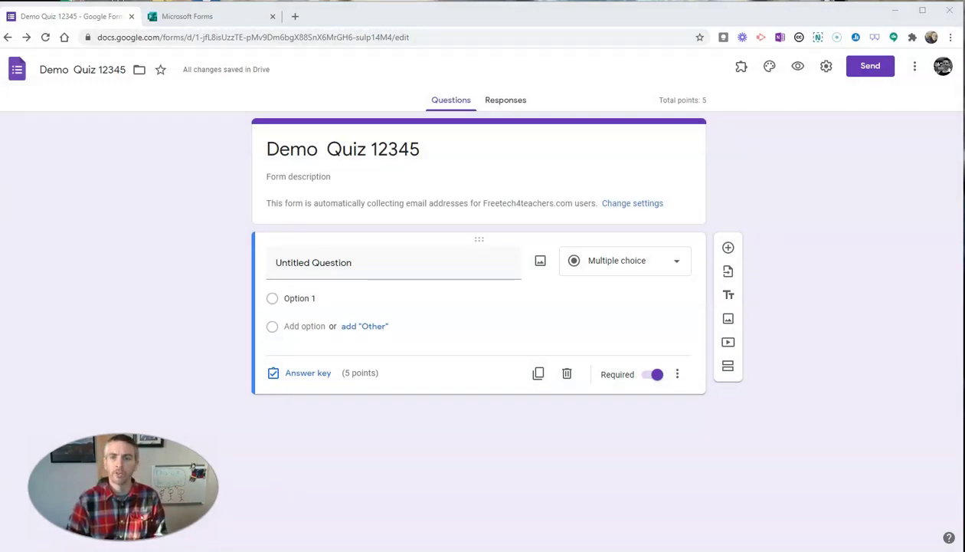
- Disable email collection, the Freetech4teachers.com sign-in restriction and the one-response limit in the form settings, and save them
click(828, 69)
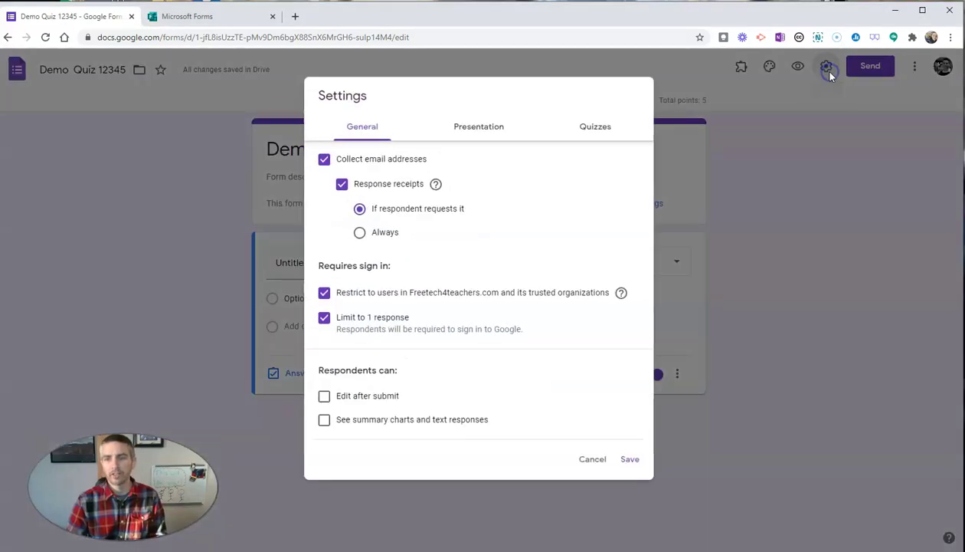
click(325, 160)
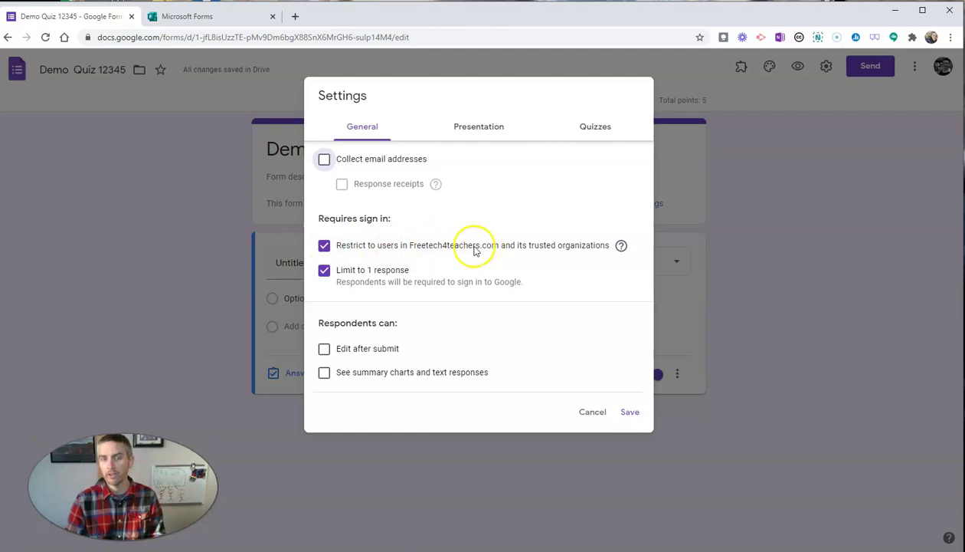
click(326, 247)
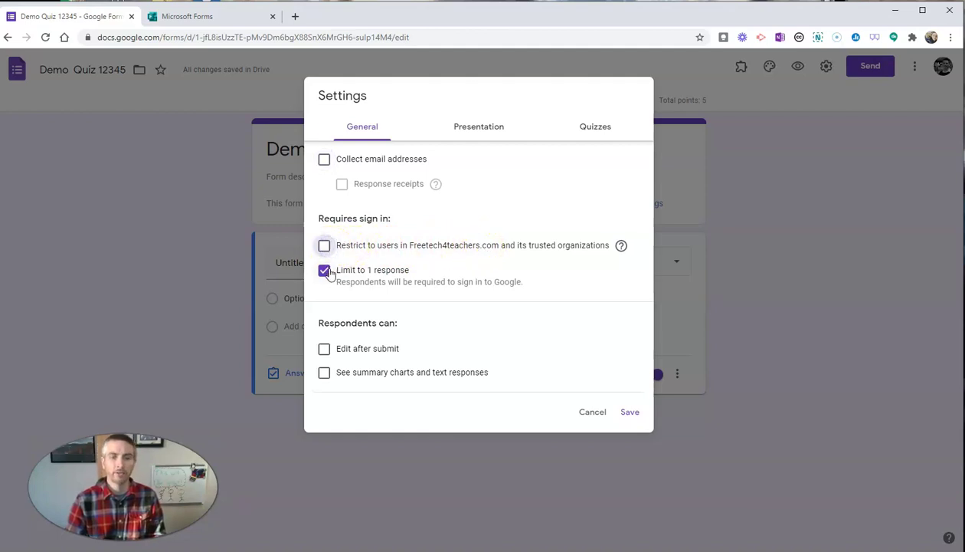
click(325, 271)
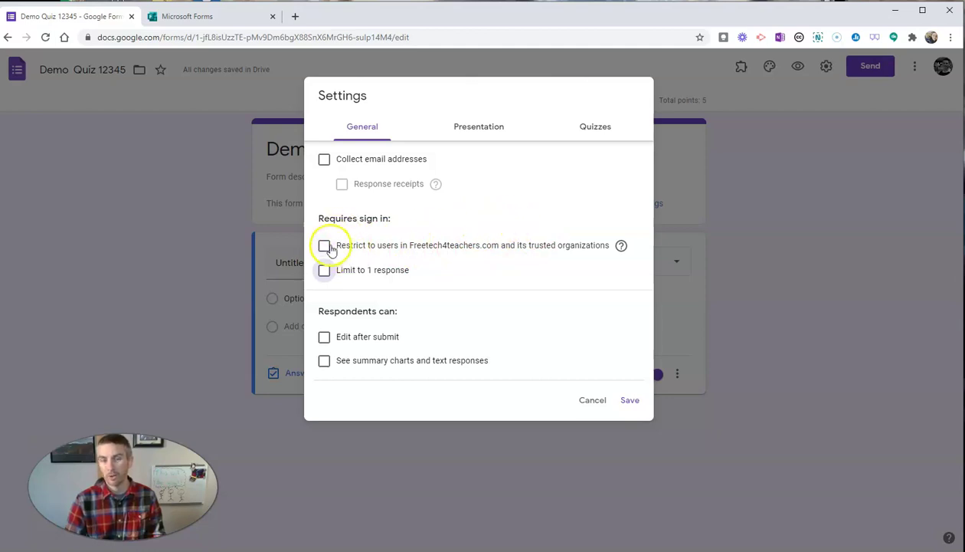
click(629, 401)
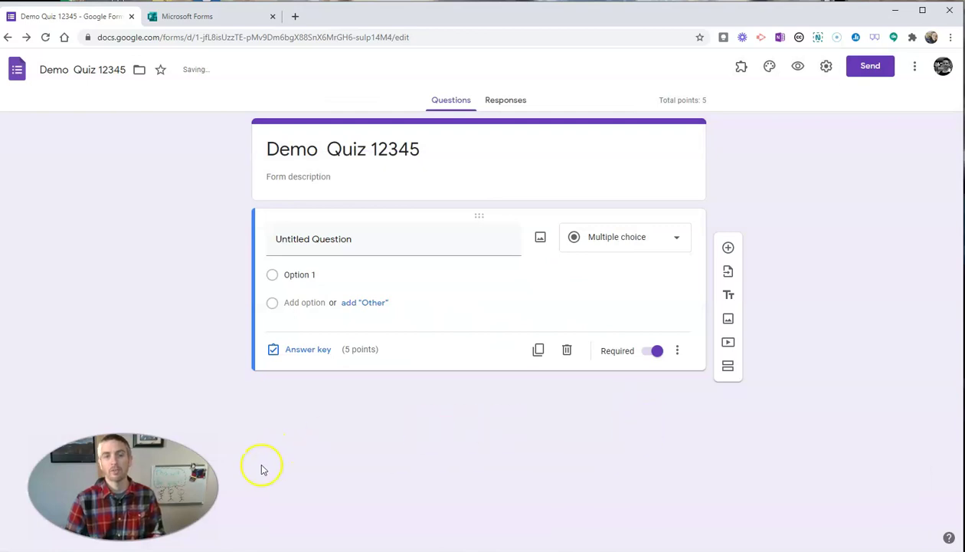
- Replace the untitled question's text with "What is your name?" as a short-answer question
click(370, 239)
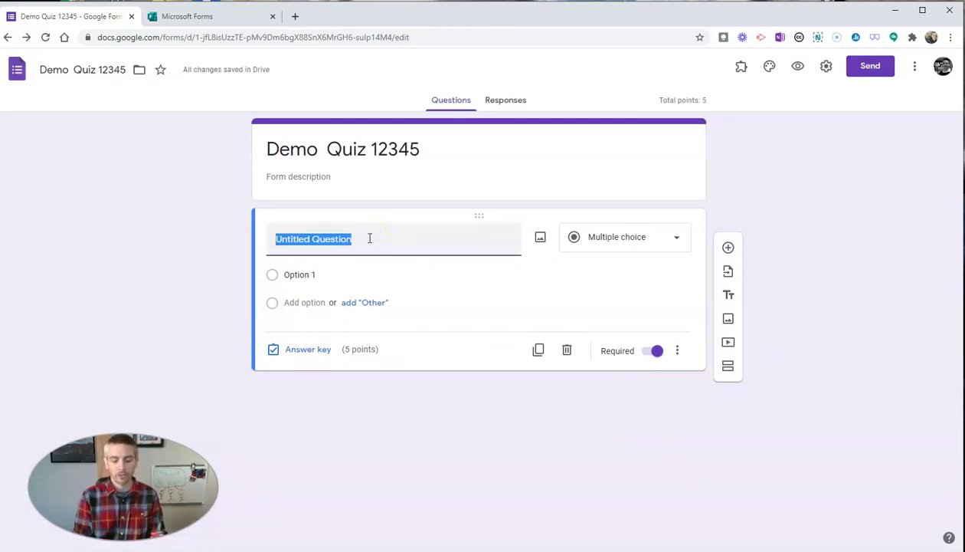
text(What is your na)
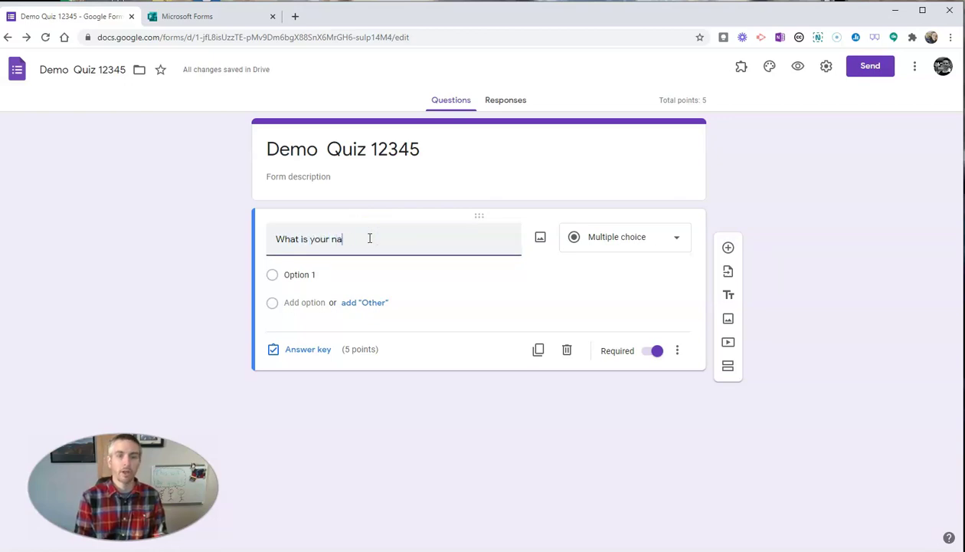
text(me?)
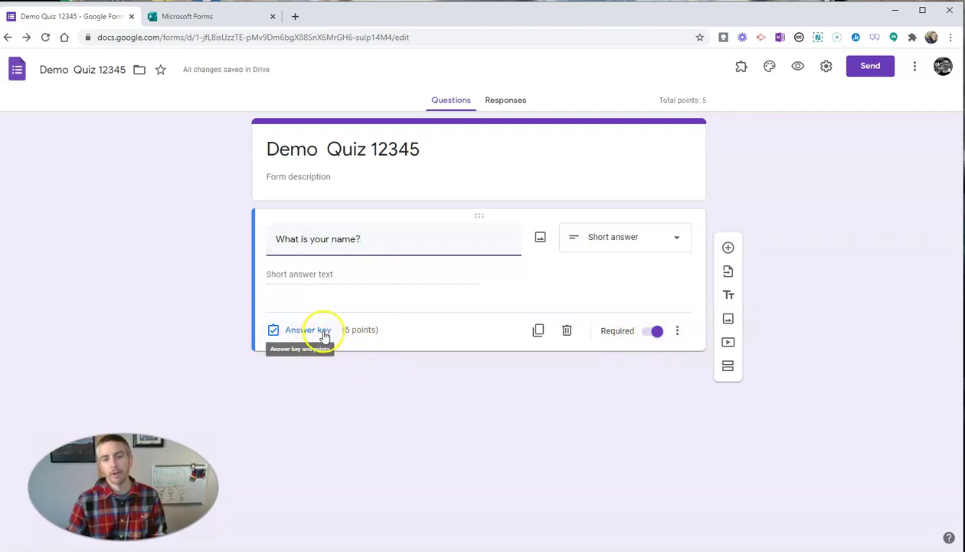
- Set the name question's value to 0 points in its answer key and finish editing the key
click(325, 332)
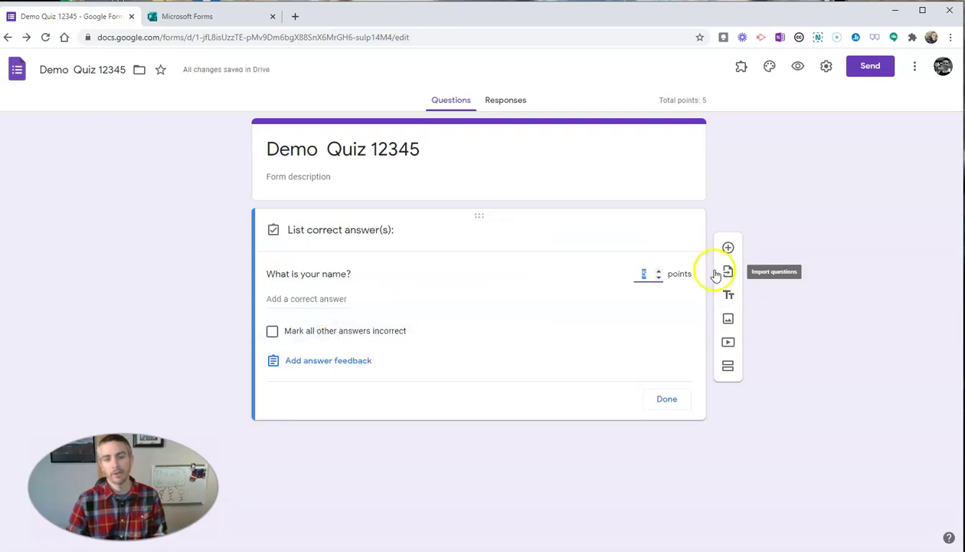
text(0)
click(655, 290)
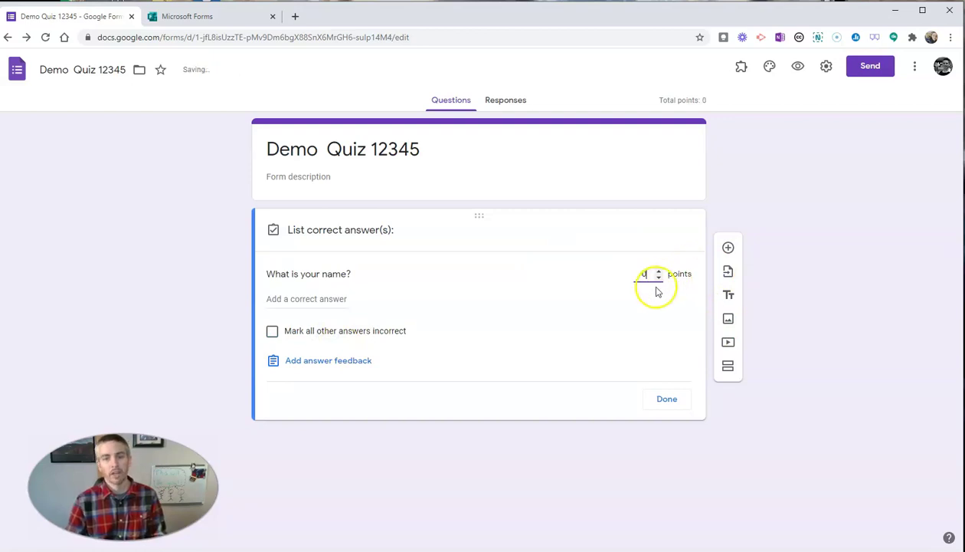
click(613, 294)
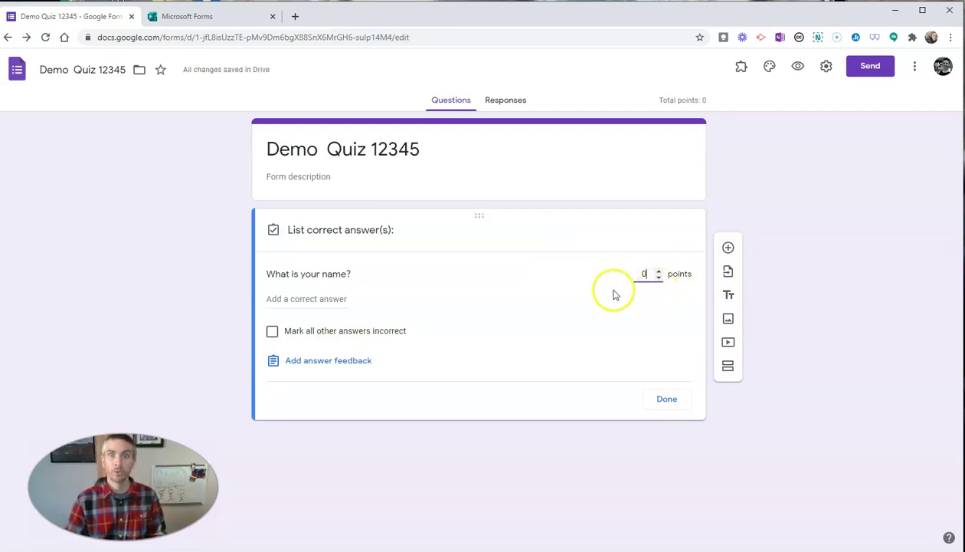
click(666, 399)
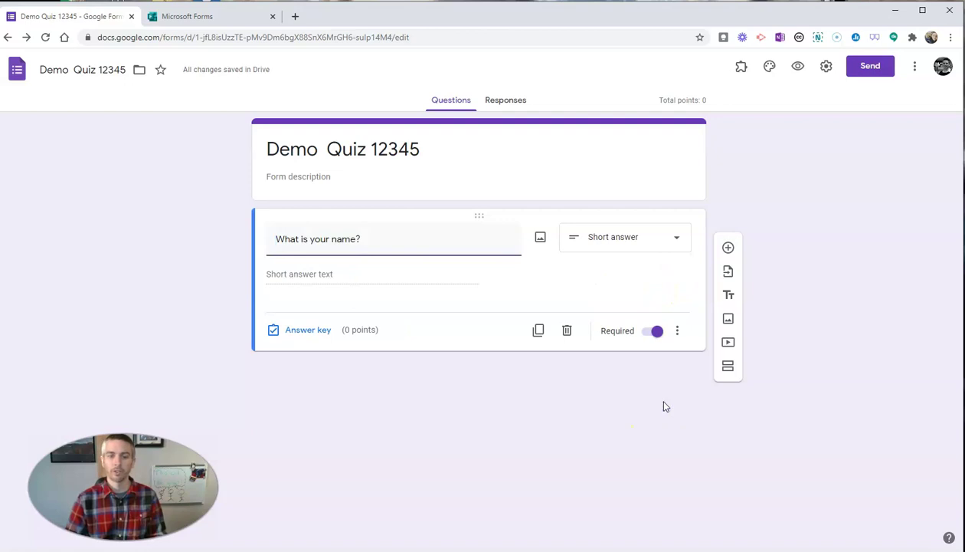
- Add a multiple-choice question "What color is a polar bear?" with the options White, Brown and Blue
click(729, 248)
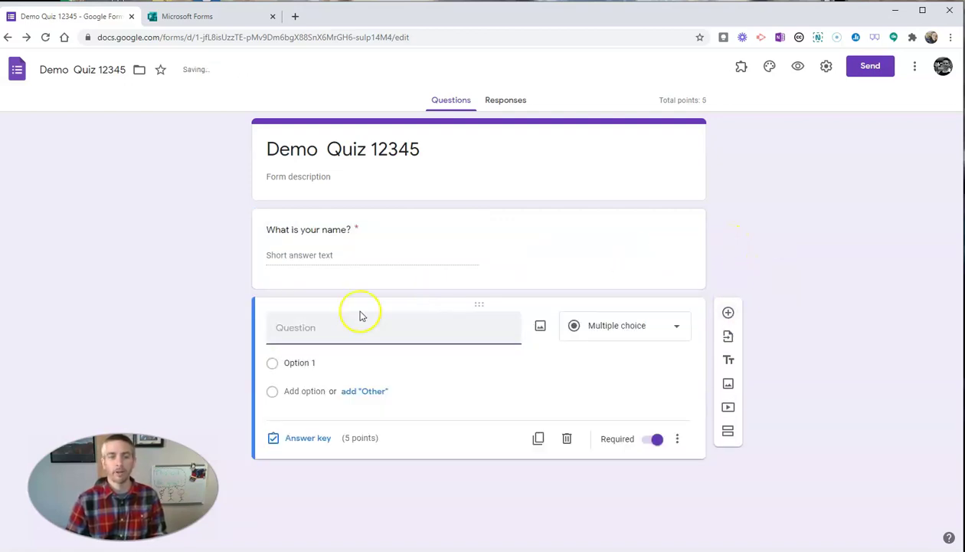
text(What color is a polar bear?)
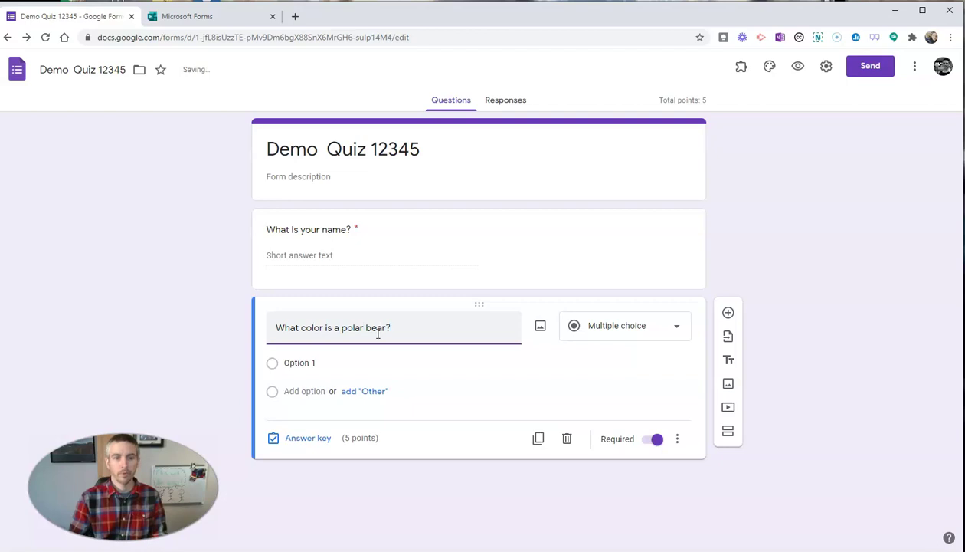
click(334, 363)
text(White)
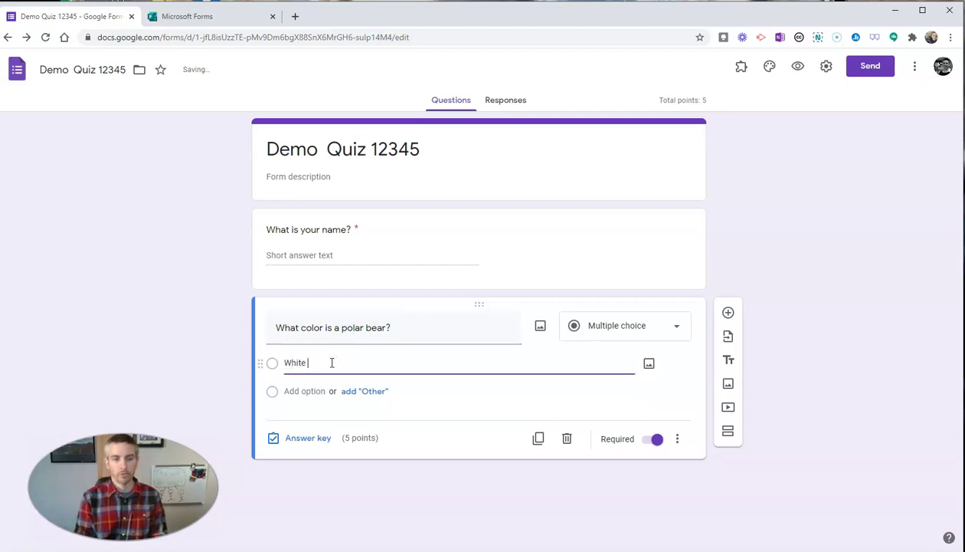
click(316, 391)
text(Brow)
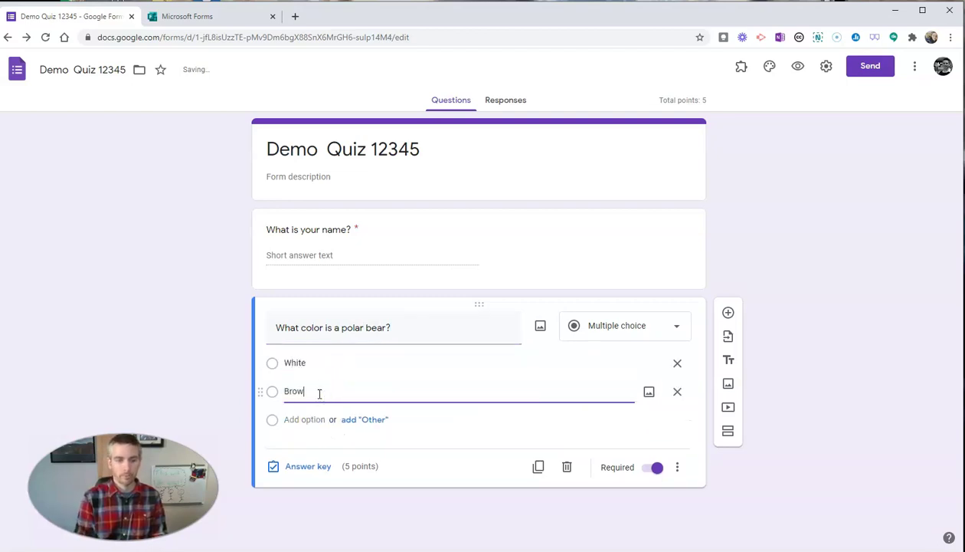
text(n)
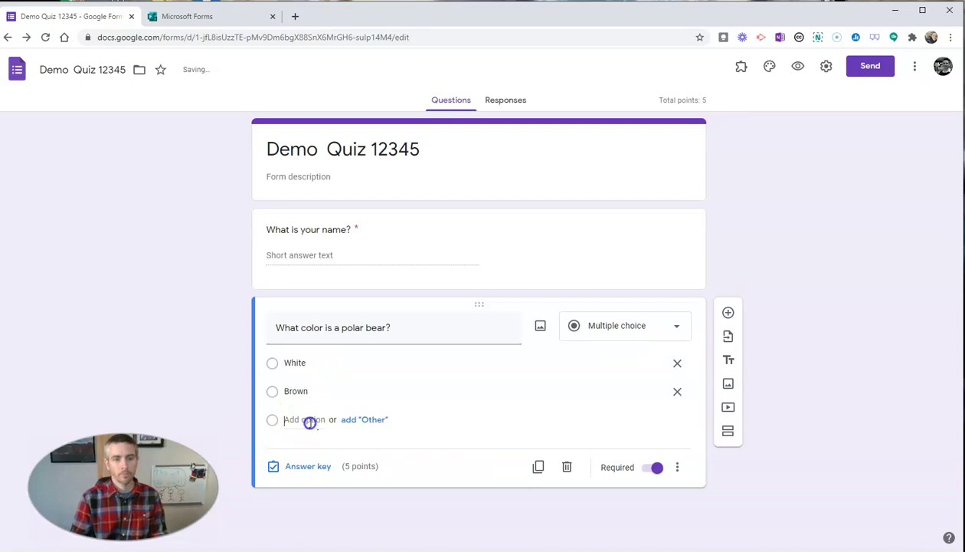
click(306, 420)
text(Blue)
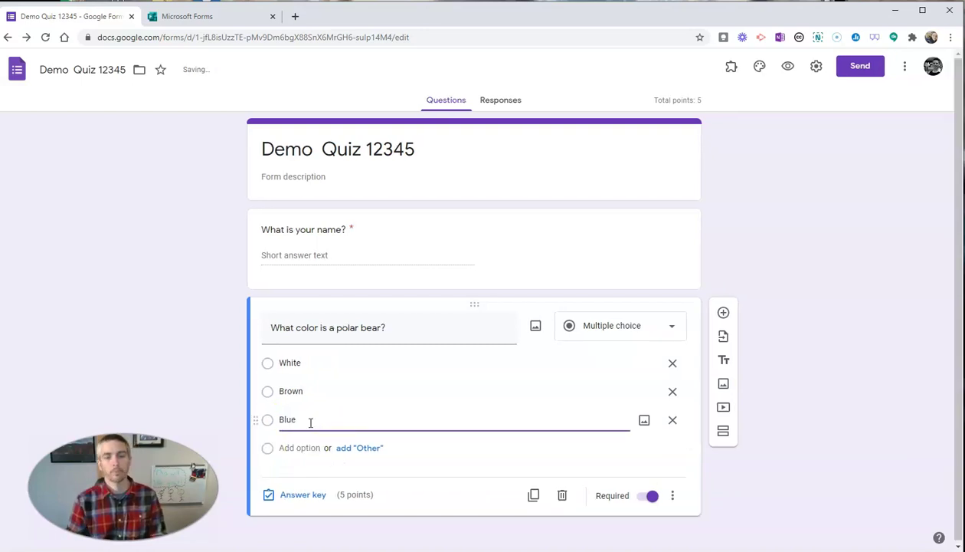
- Mark White as the correct answer in the polar bear question's answer key
click(307, 494)
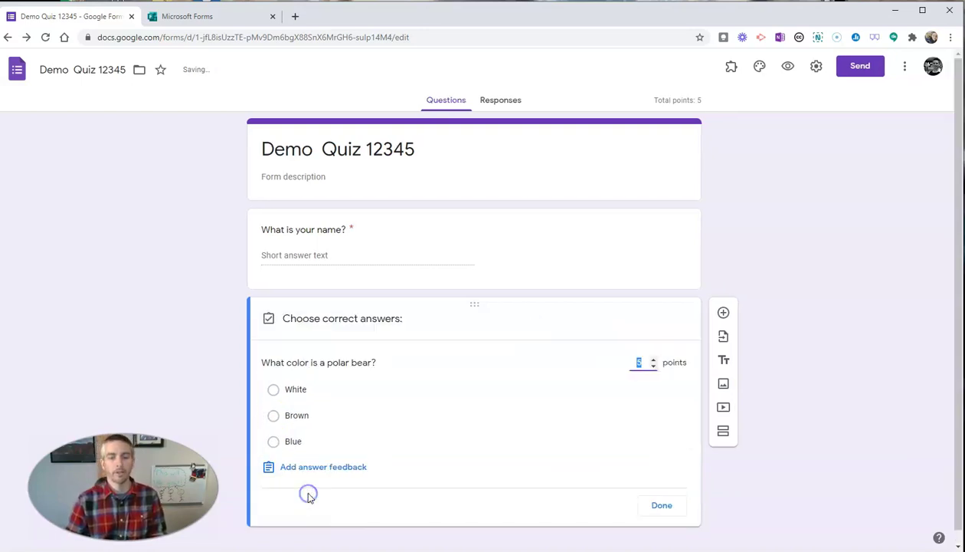
click(274, 390)
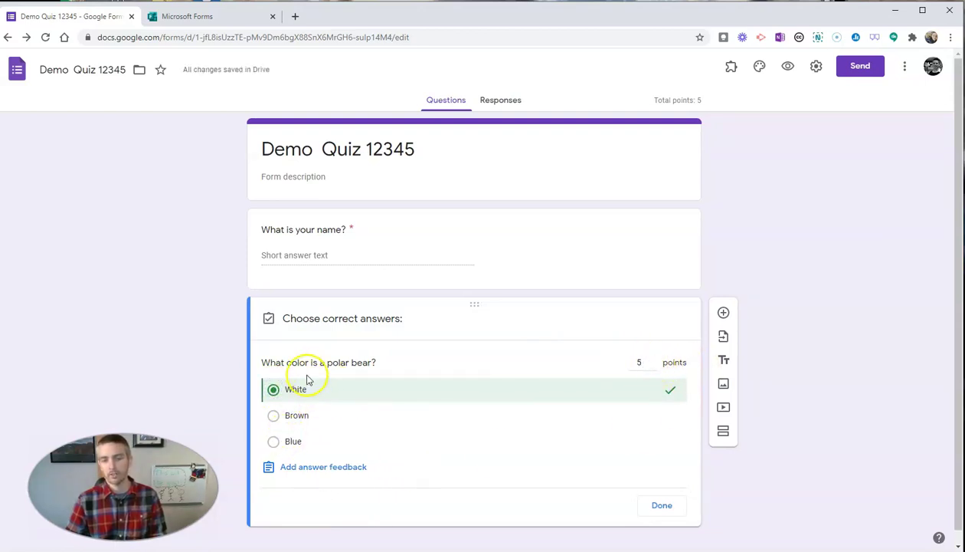
click(662, 507)
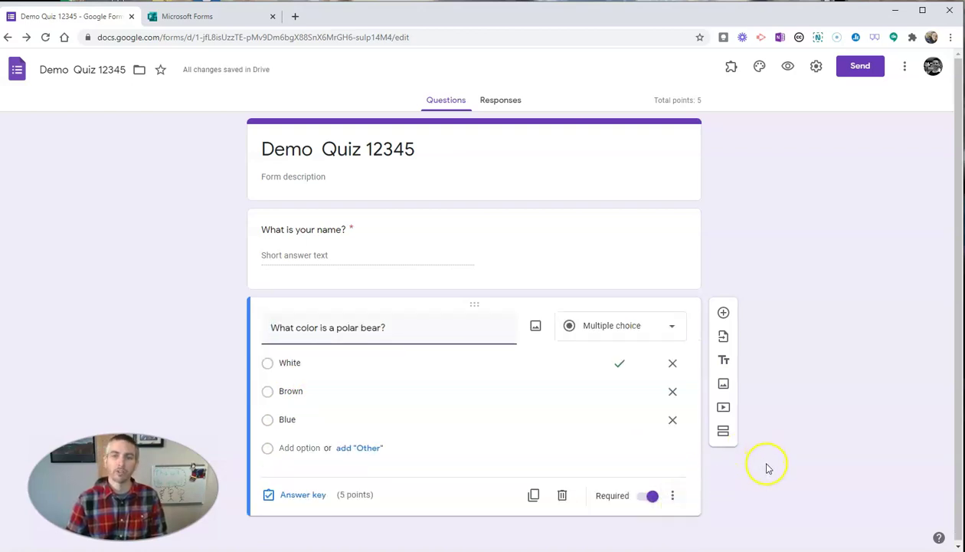
- Copy the quiz's shareable link from the form's sending options
click(859, 69)
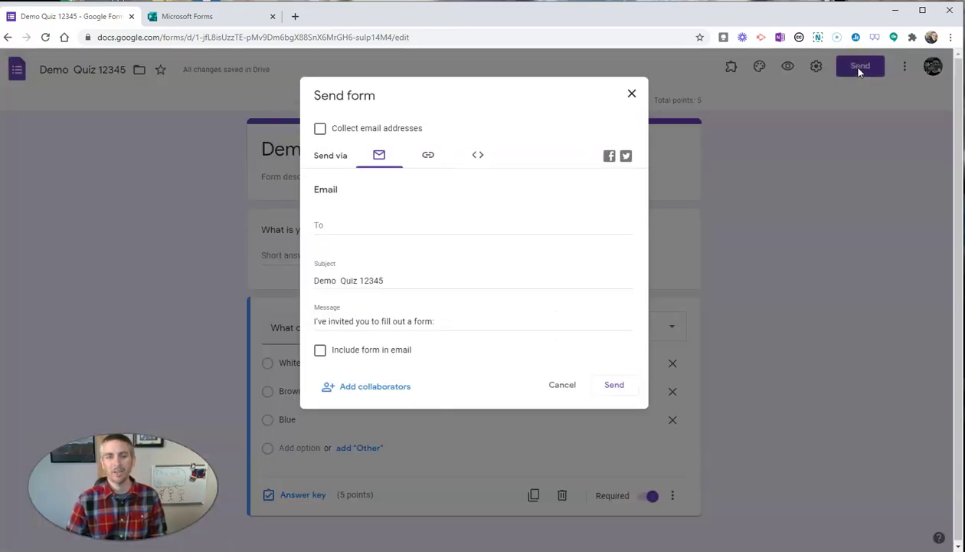
click(430, 159)
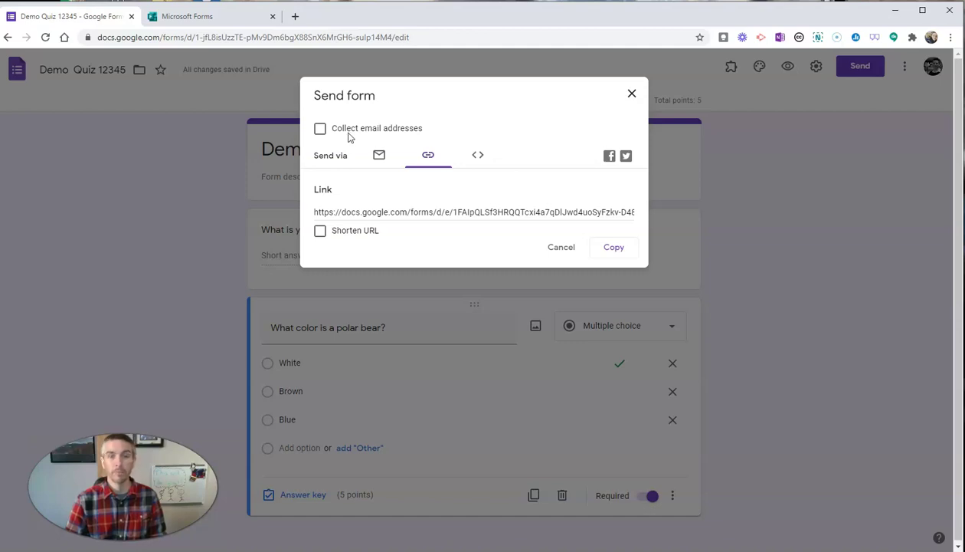
click(454, 213)
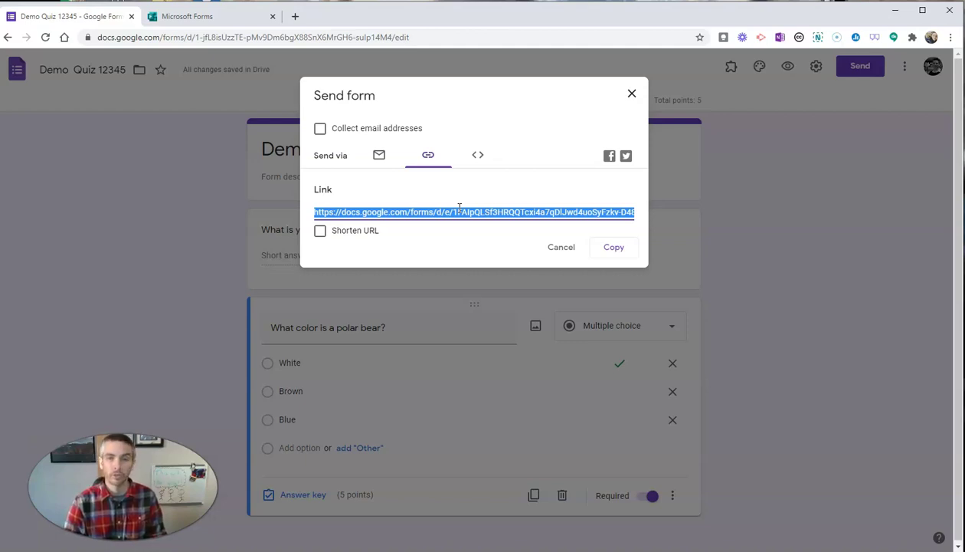
click(630, 248)
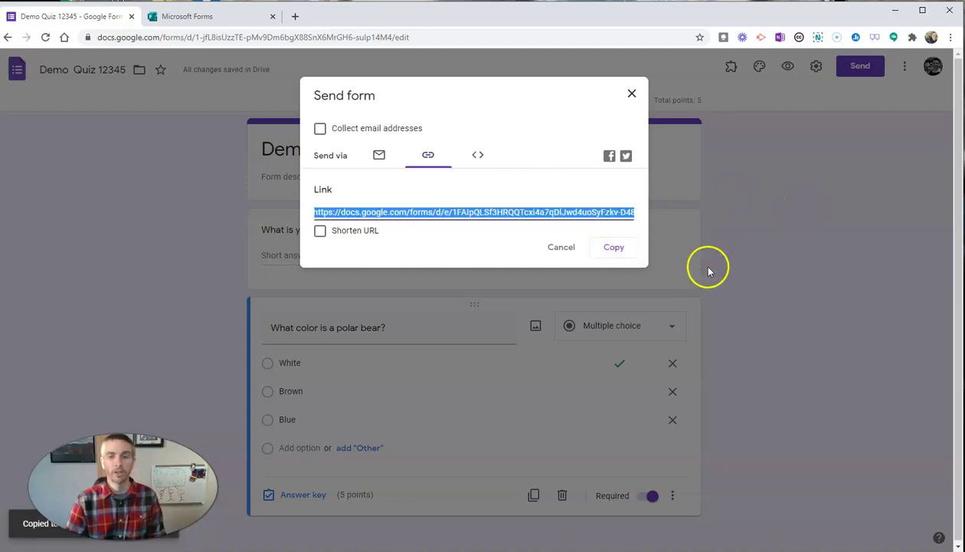
- Open the copied quiz link in a new incognito window
key(ctrl+shift+n)
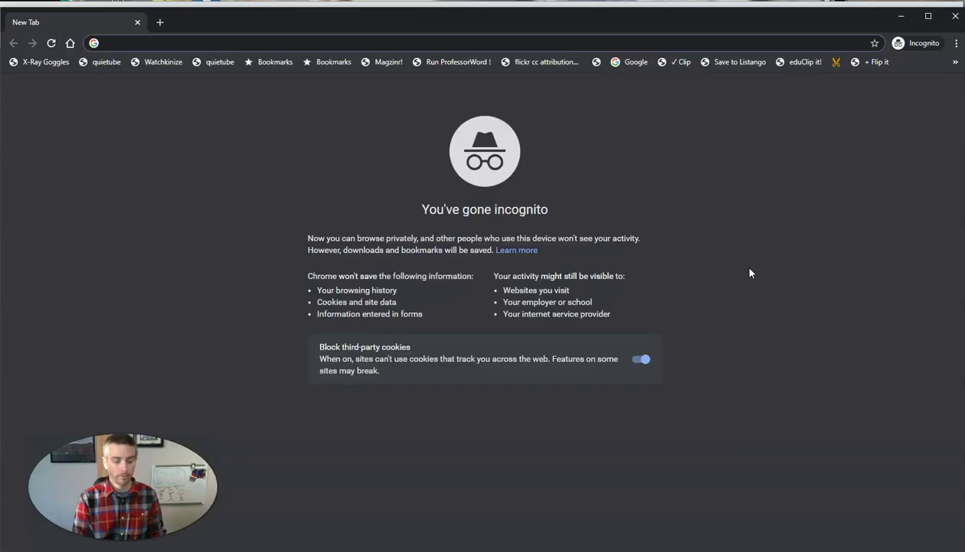
key(ctrl+v)
key(Return)
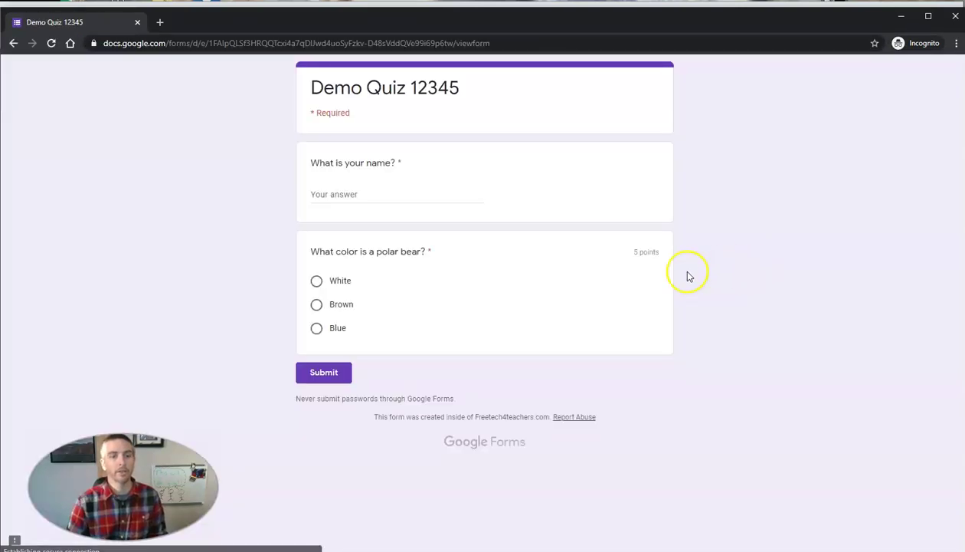
- Answer the quiz with the respondent's name and White for the polar bear color, submit it and view the score
click(396, 193)
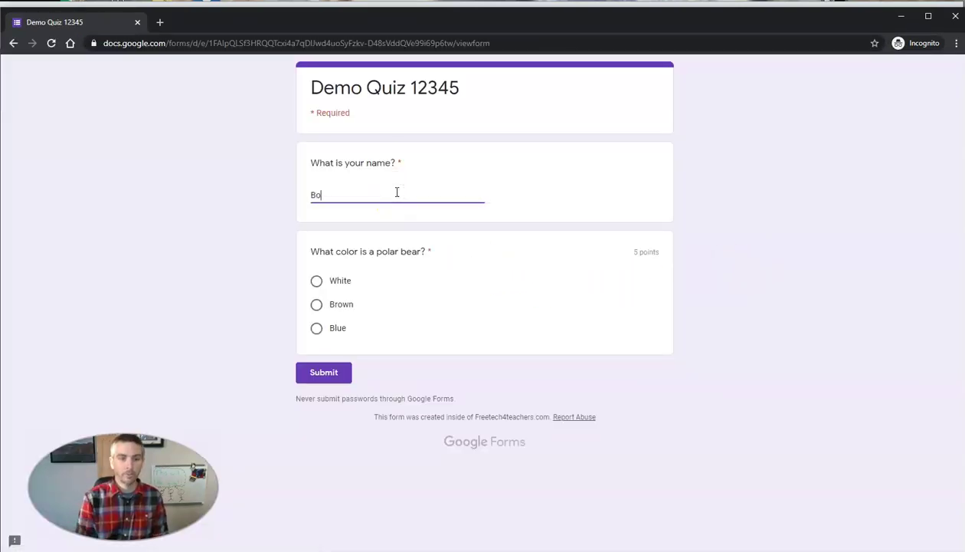
click(316, 280)
click(331, 372)
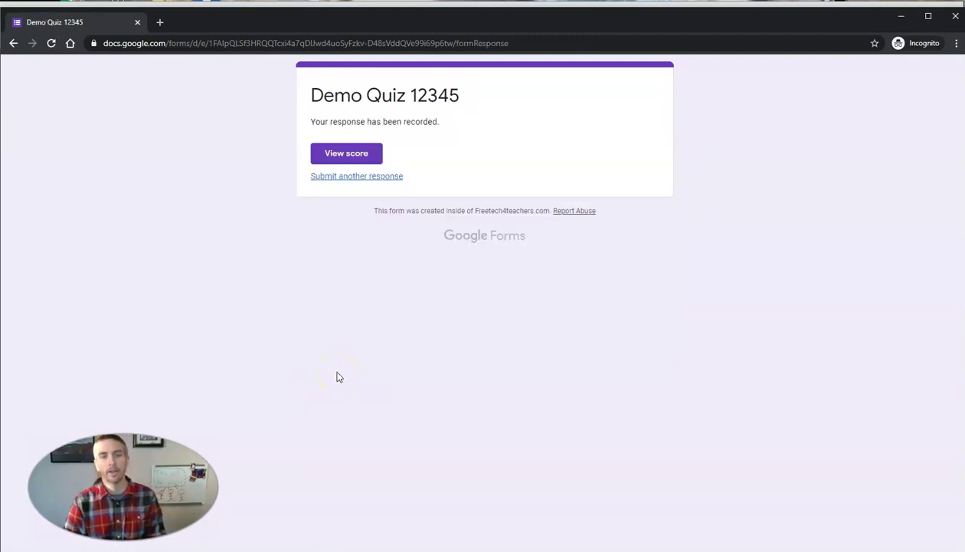
click(347, 153)
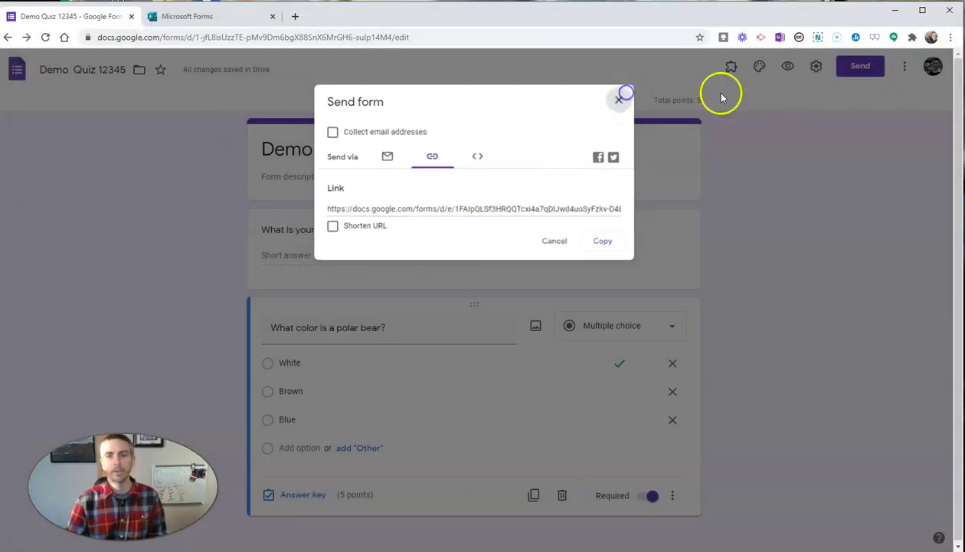
- In the form's quiz settings, hide missed questions, correct answers and point values, release grades later after manual review, and save
click(816, 66)
click(565, 130)
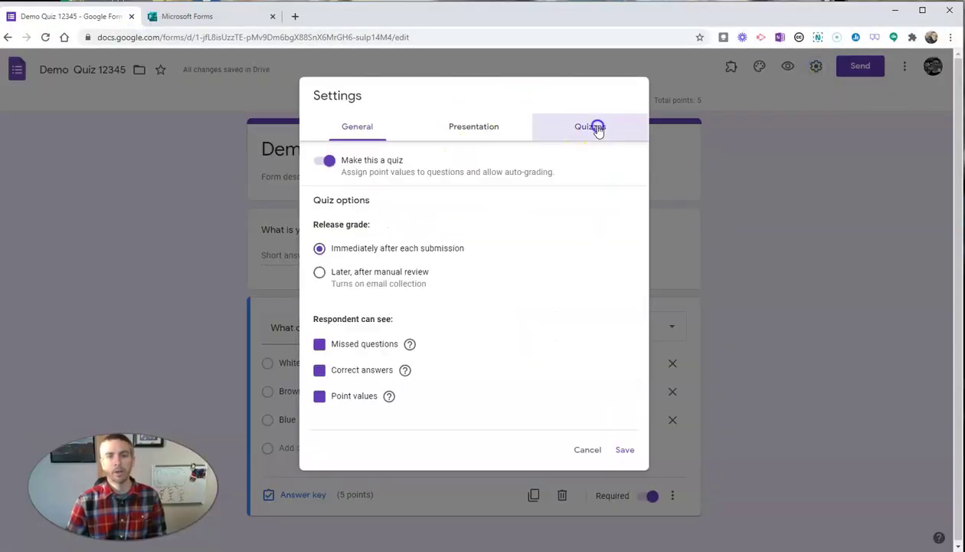
click(319, 344)
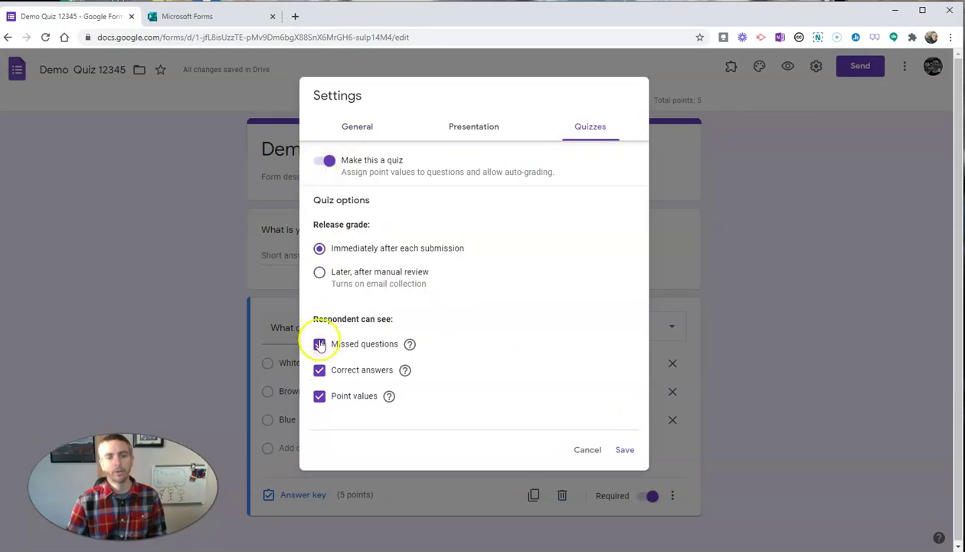
click(320, 370)
click(319, 396)
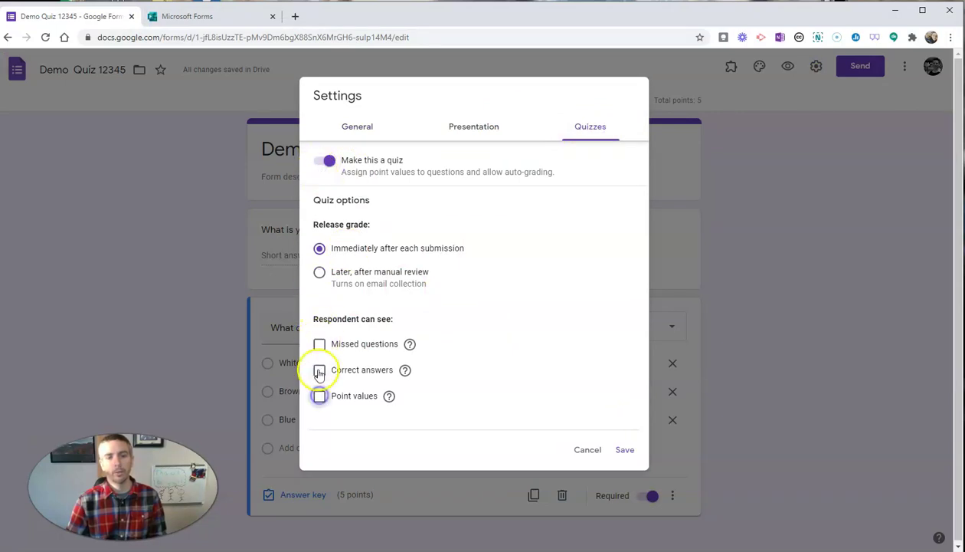
click(320, 274)
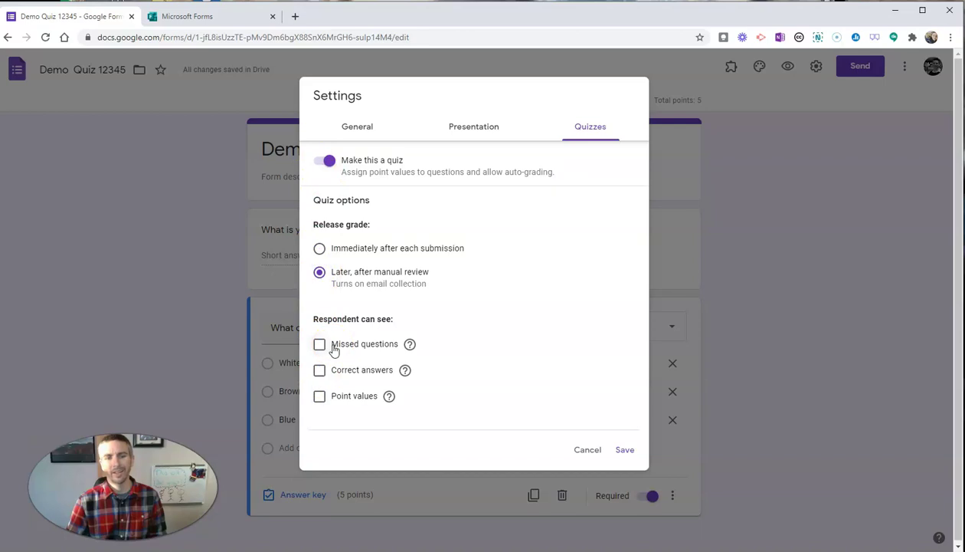
click(625, 450)
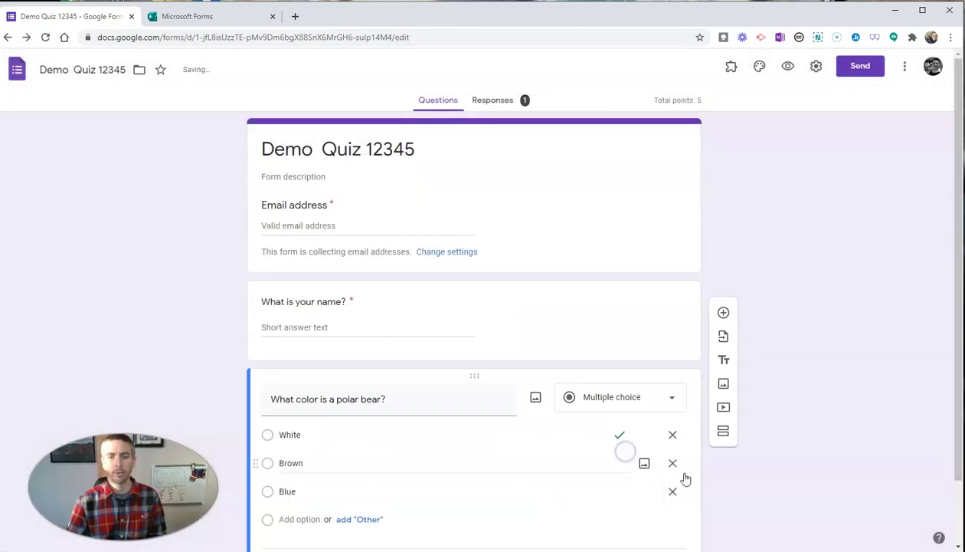
- Switch to Microsoft Forms and add a required text question "What is your name?" worth 0 points to Demo Quiz 12345
click(206, 17)
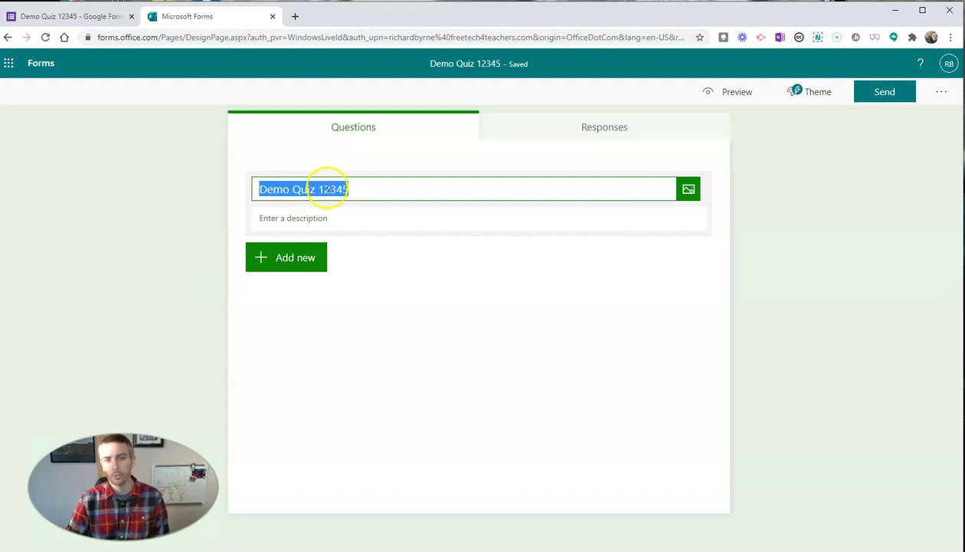
click(271, 261)
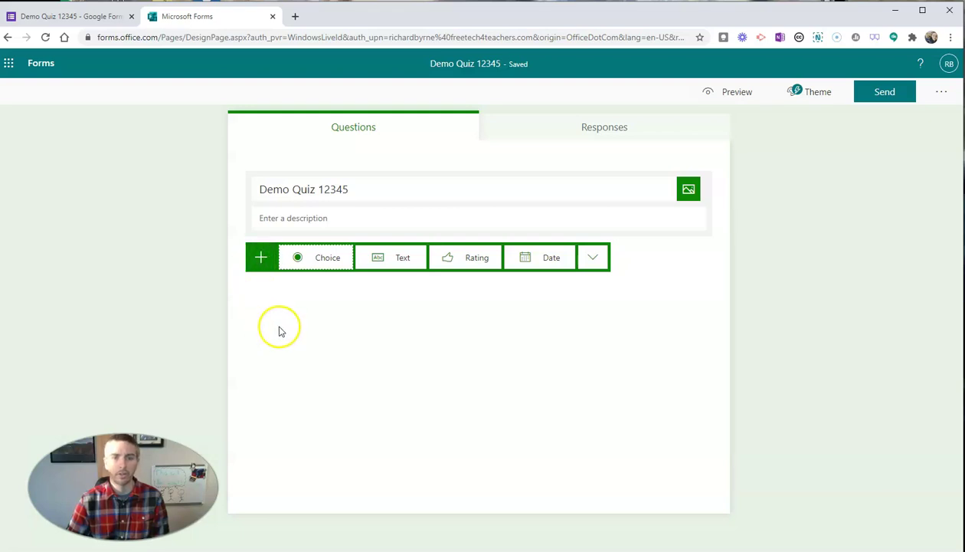
click(396, 258)
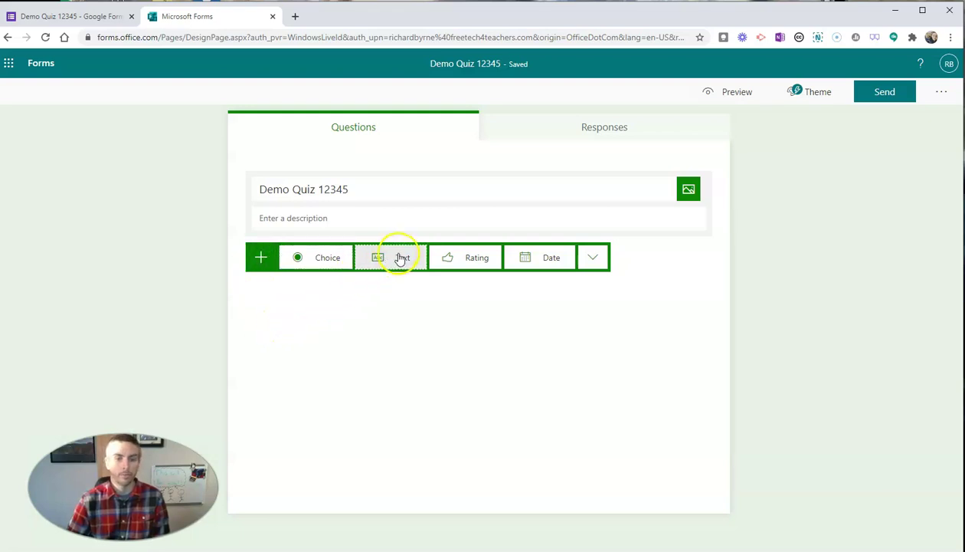
text(Wh)
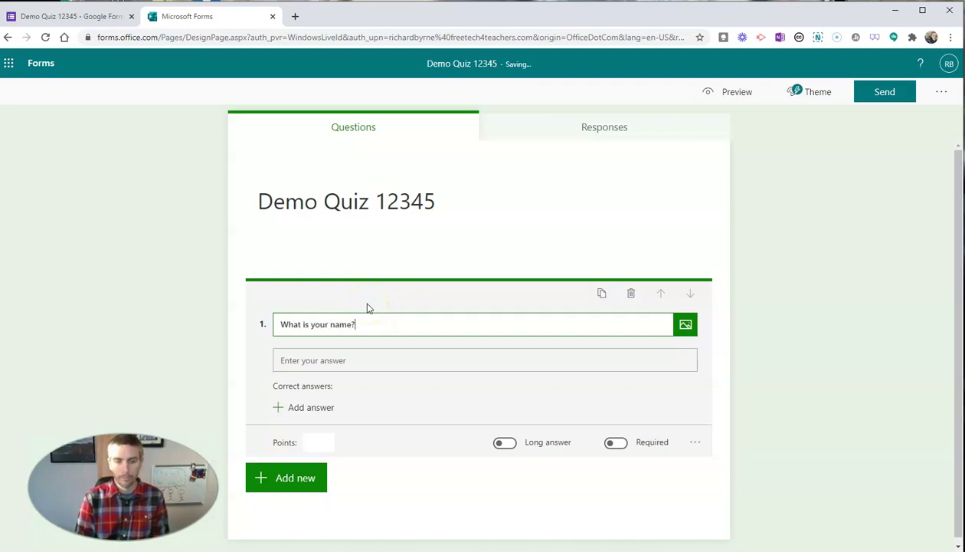
click(323, 443)
text(0)
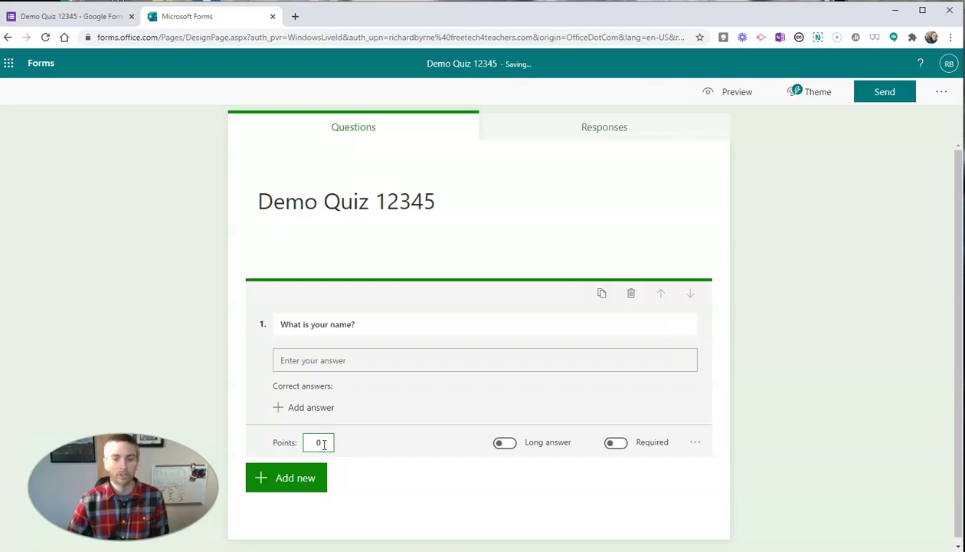
click(615, 443)
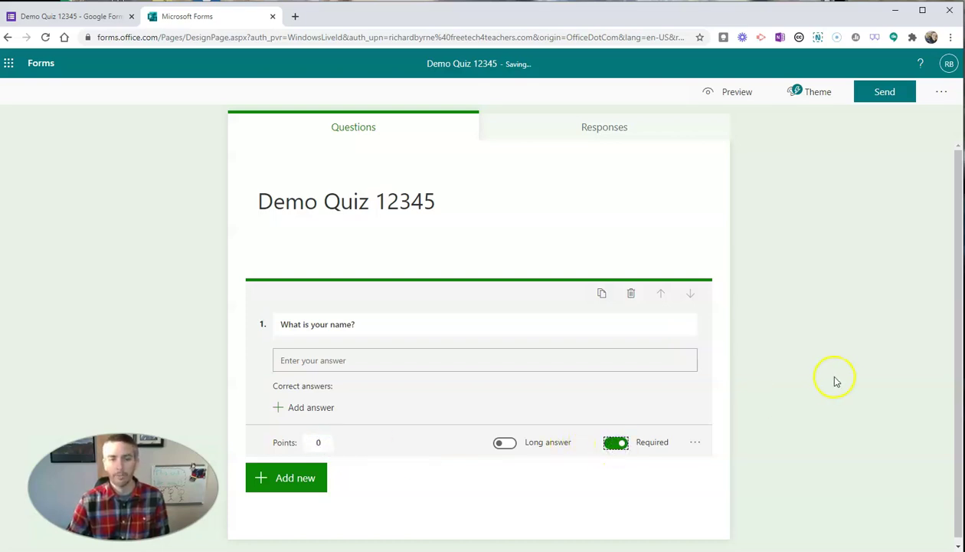
- Add a choice question "What color is a polar bear?" with the suggested options Black, White, Orange and Blue
scroll(839, 381, down, 1)
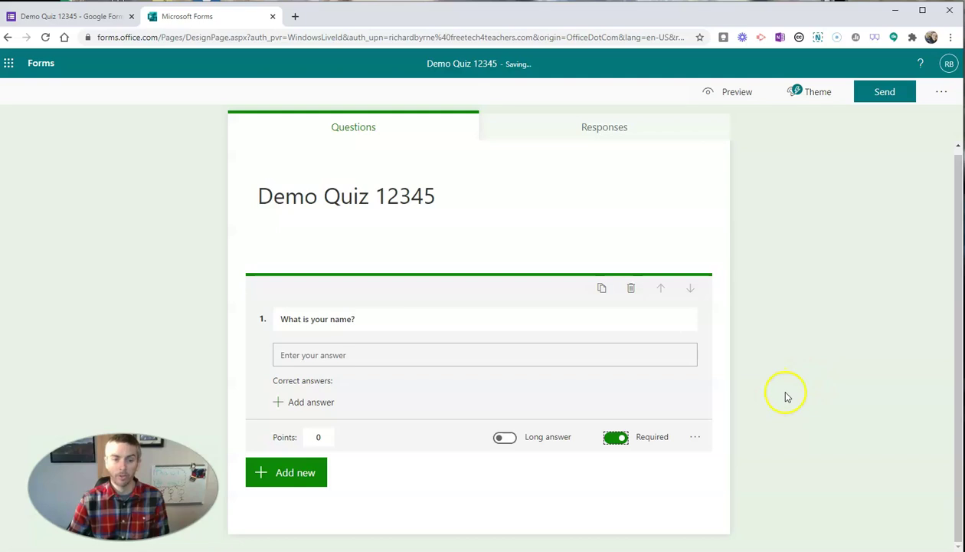
click(287, 475)
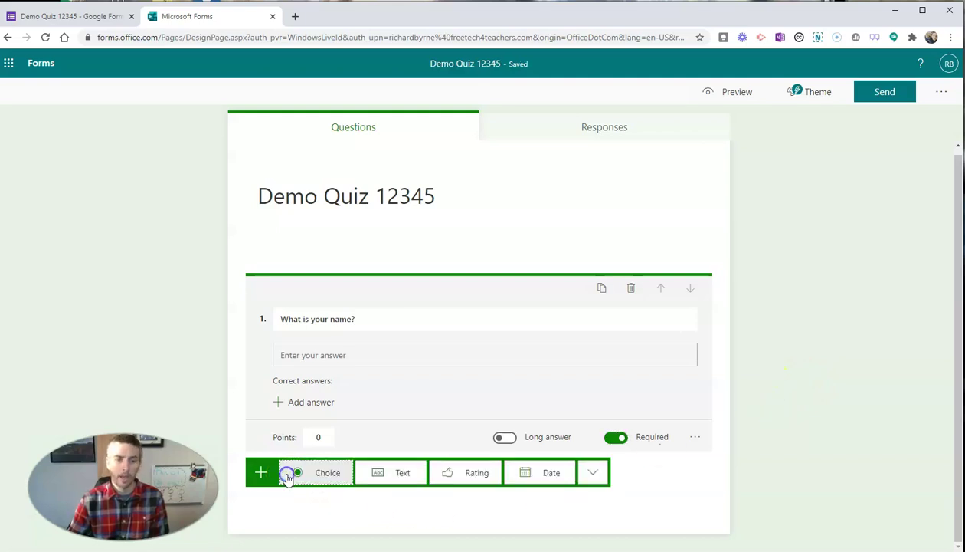
click(315, 474)
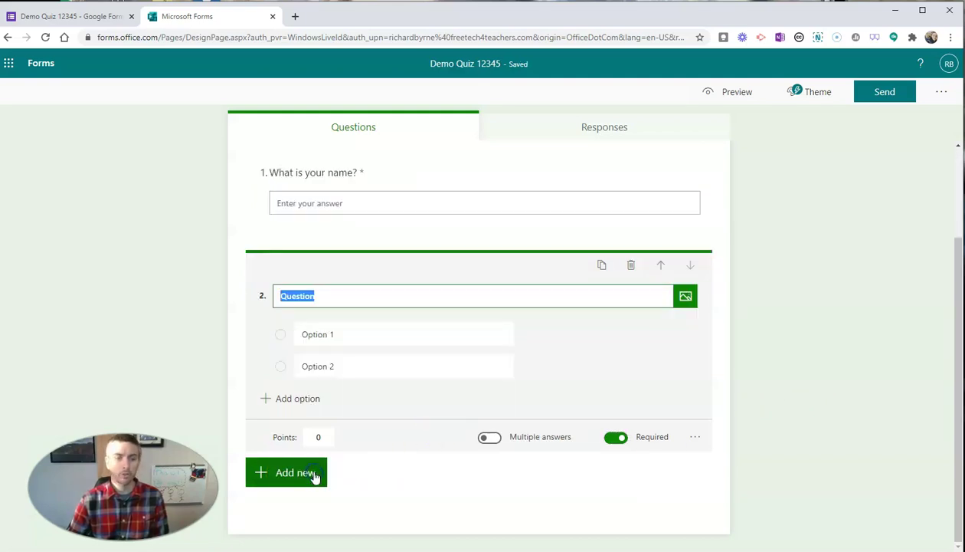
text(W)
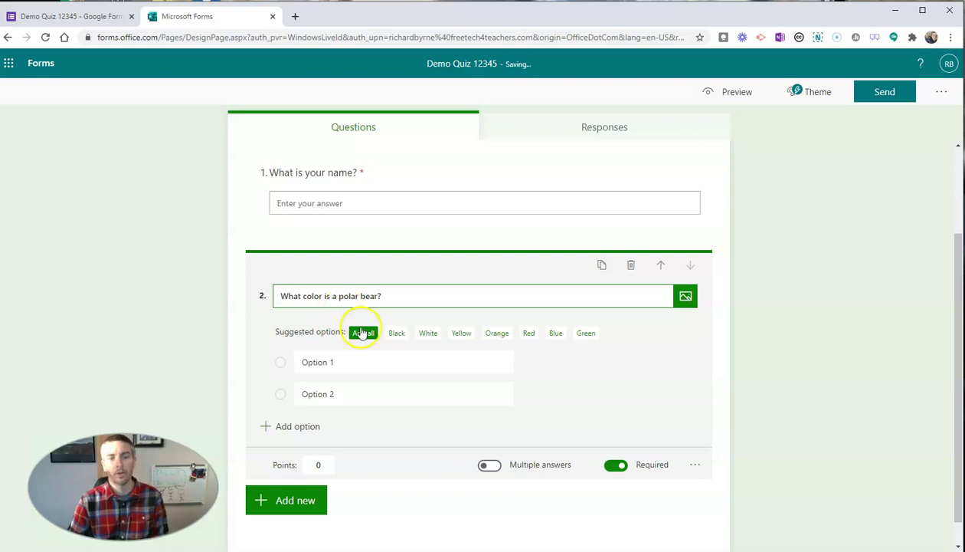
click(396, 333)
click(399, 332)
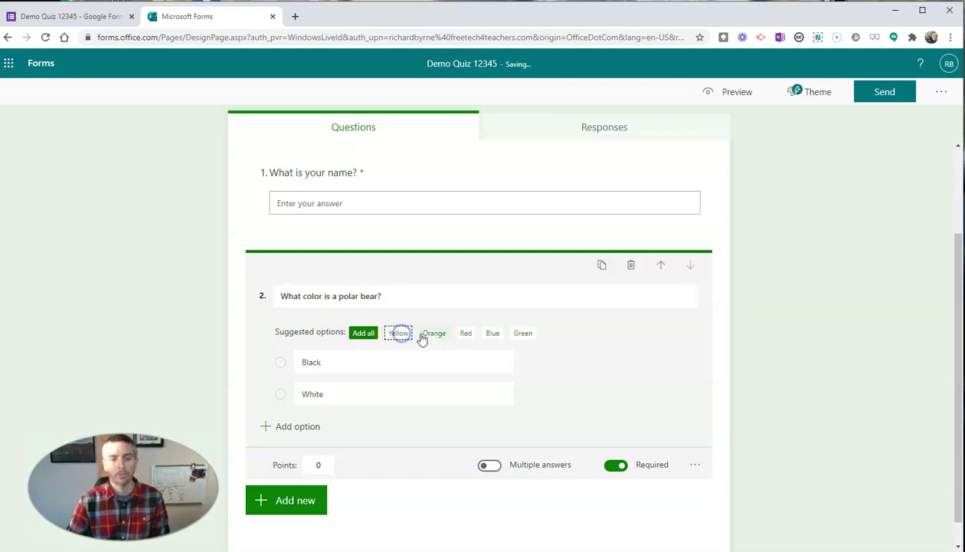
click(423, 335)
click(453, 332)
- Set the polar bear question's points to 5
scroll(651, 405, down, 1)
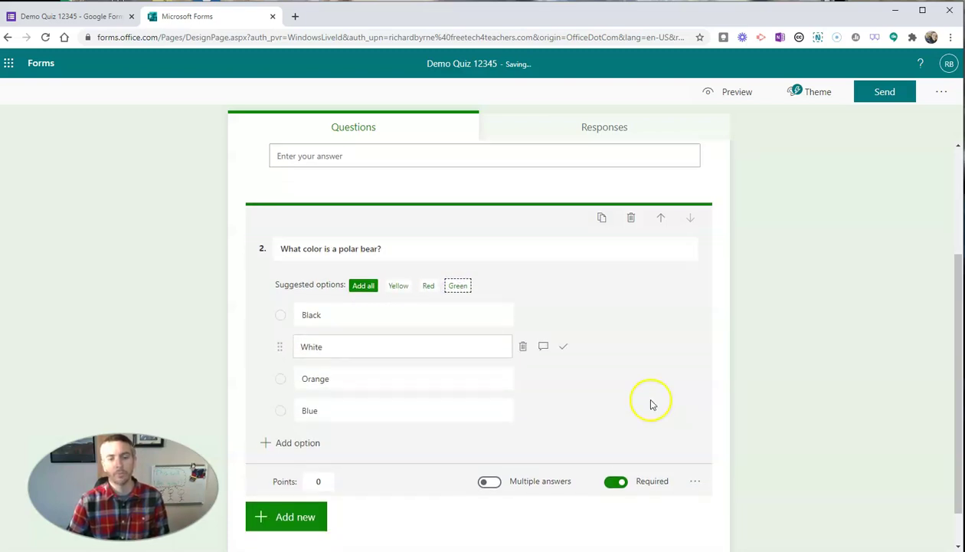
scroll(651, 405, down, 1)
click(320, 436)
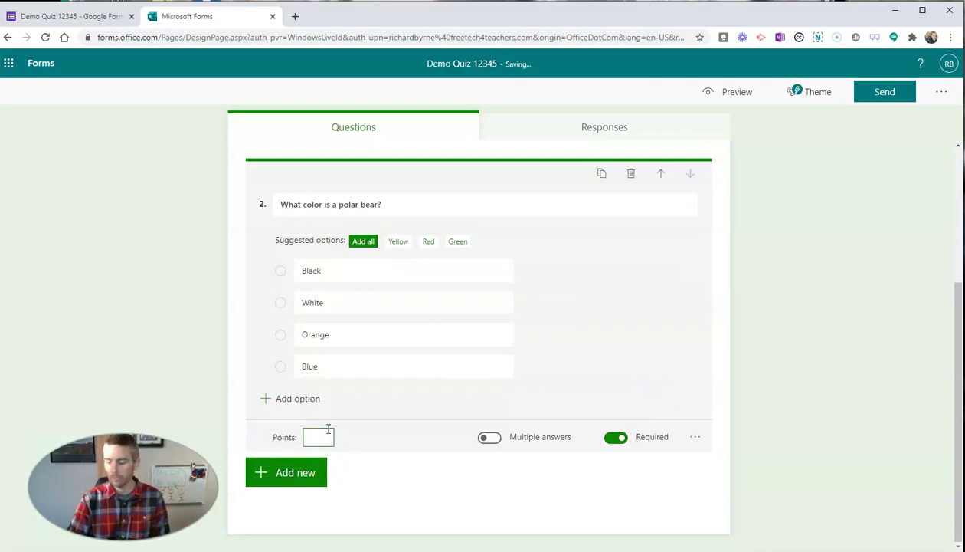
text(5)
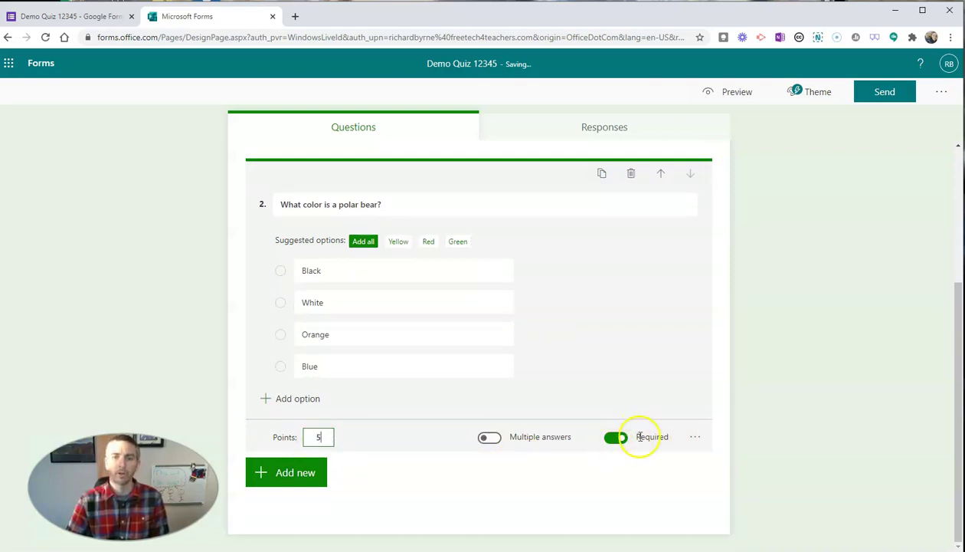
- Copy the quiz's response link from the form's sending options, with anyone able to respond
scroll(642, 436, up, 4)
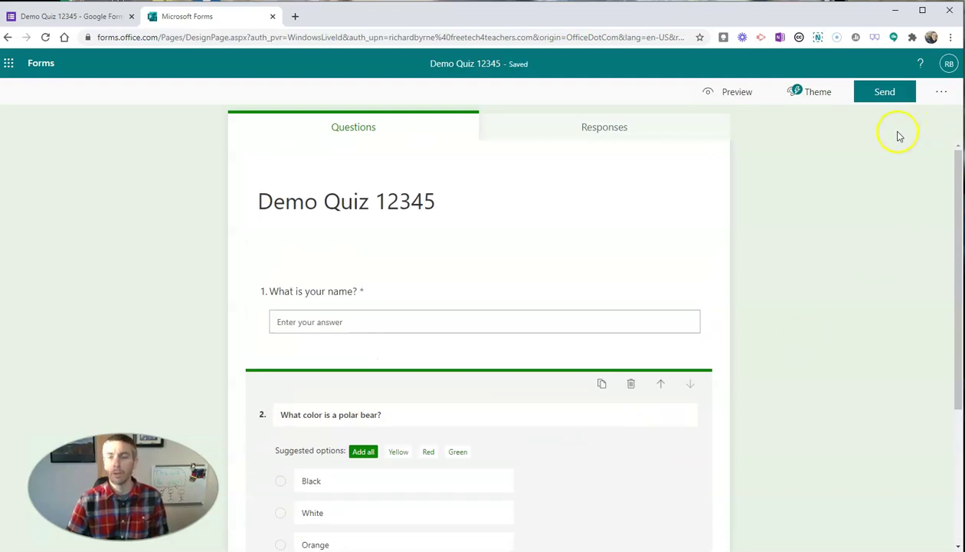
click(888, 93)
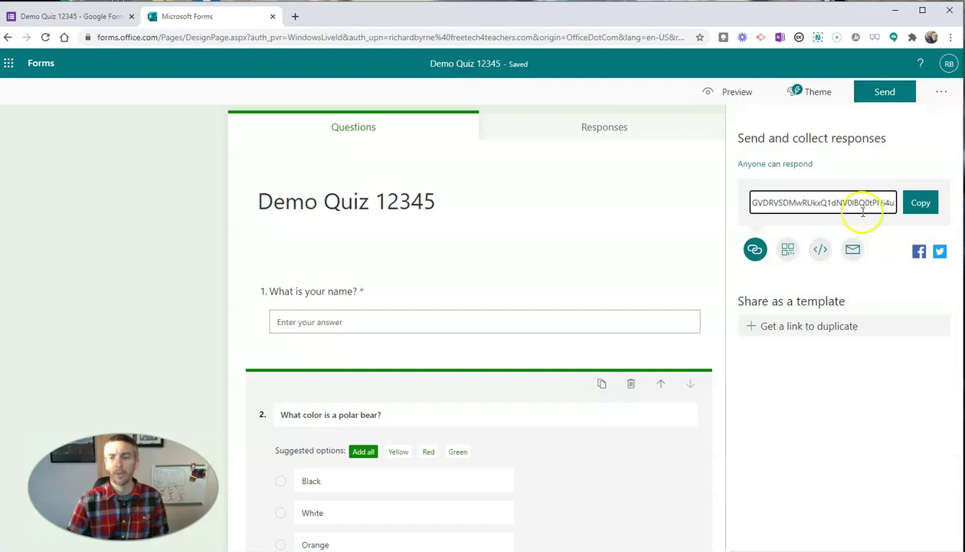
click(930, 208)
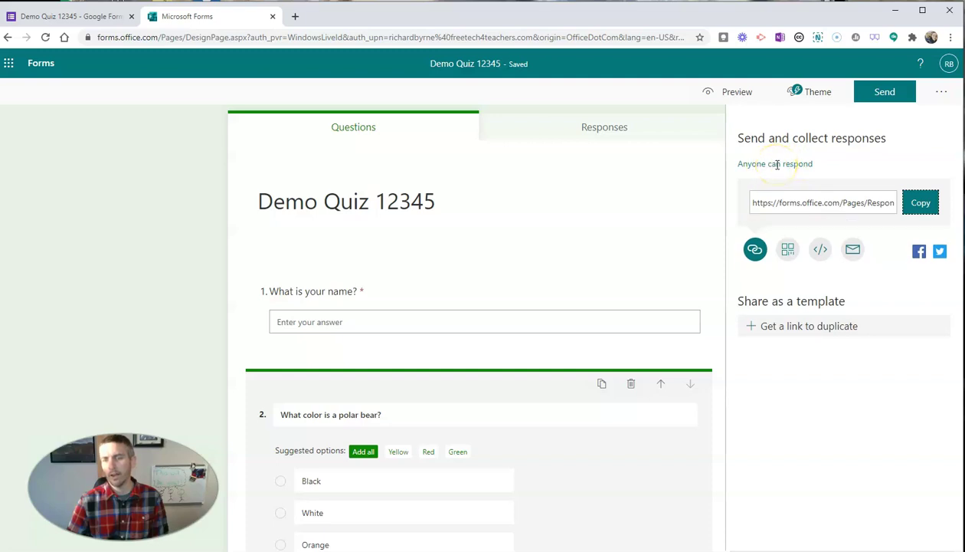
click(924, 205)
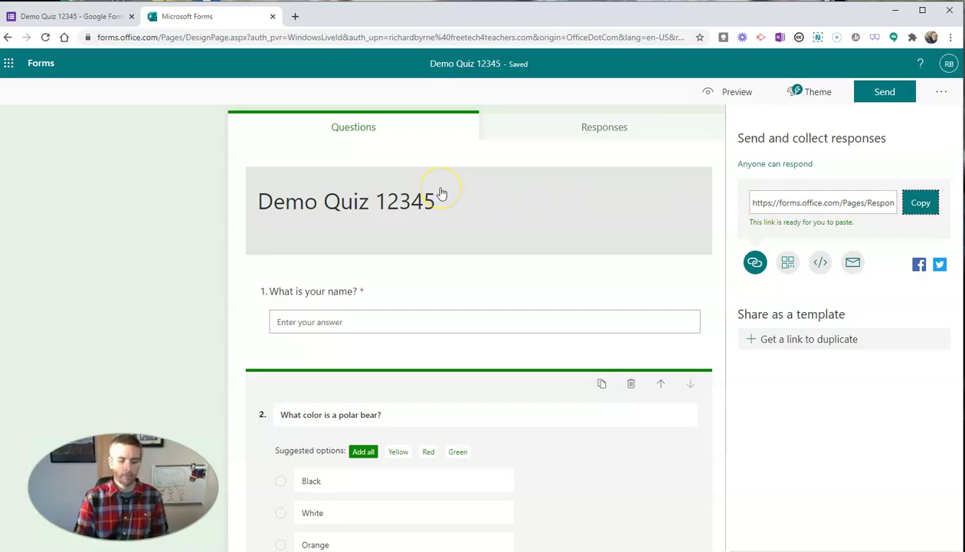
- Open the copied Microsoft Forms quiz link in a new incognito window
key(ctrl+shift+n)
key(ctrl+v)
key(Return)
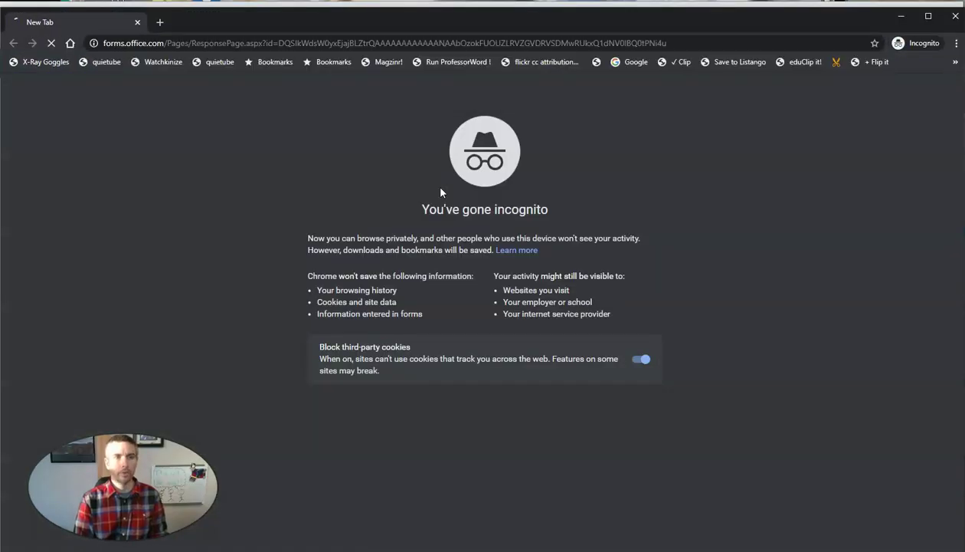
- Answer the quiz with the respondent's name and White for the polar bear color, submit it and view the results
click(446, 254)
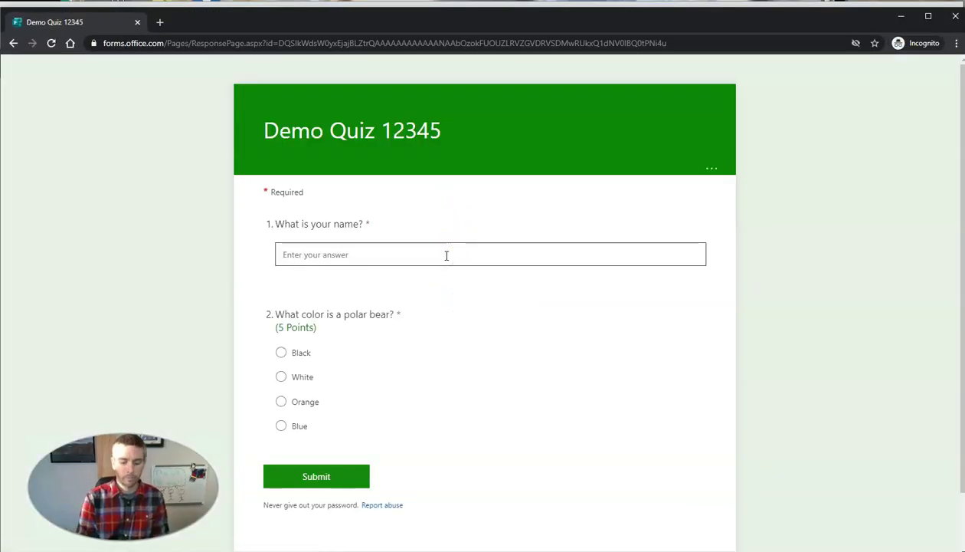
text(Jen Smith)
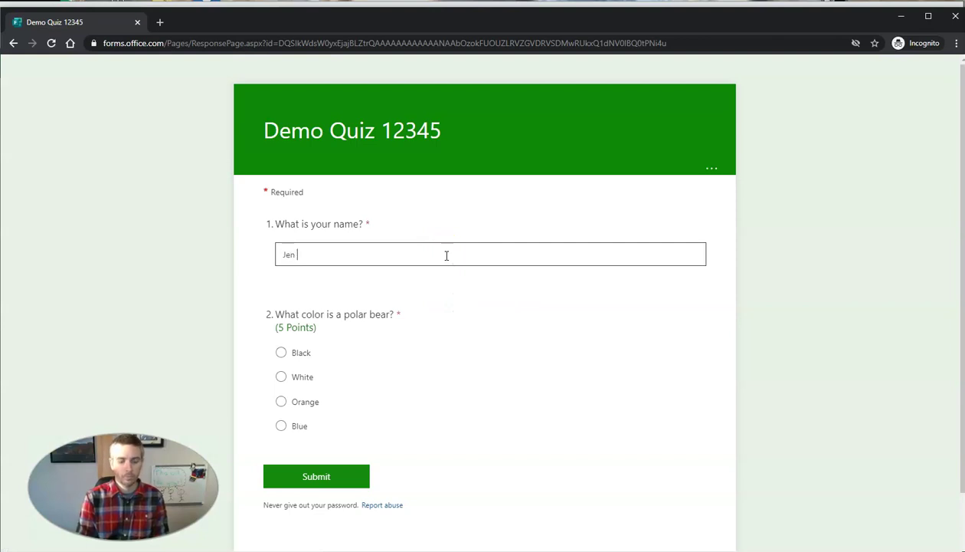
click(301, 376)
click(331, 476)
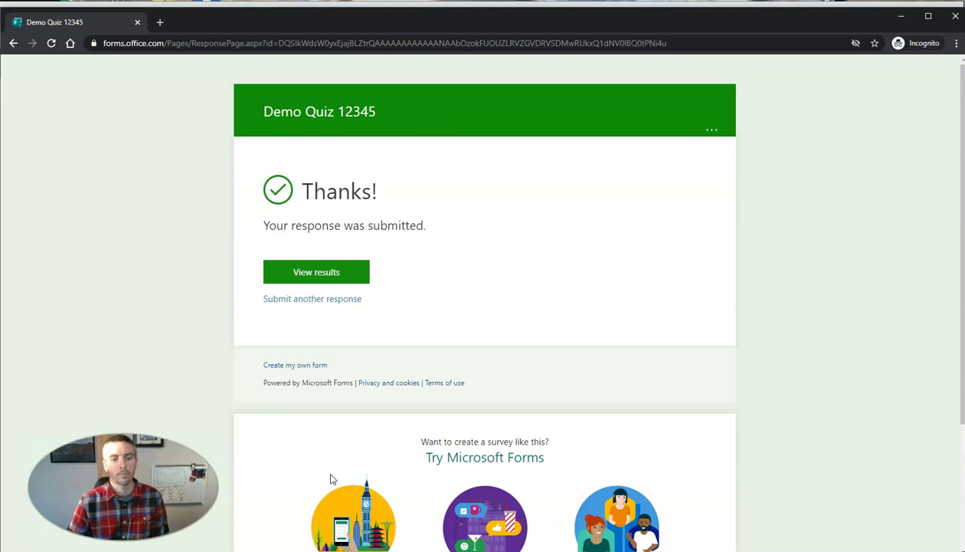
click(302, 272)
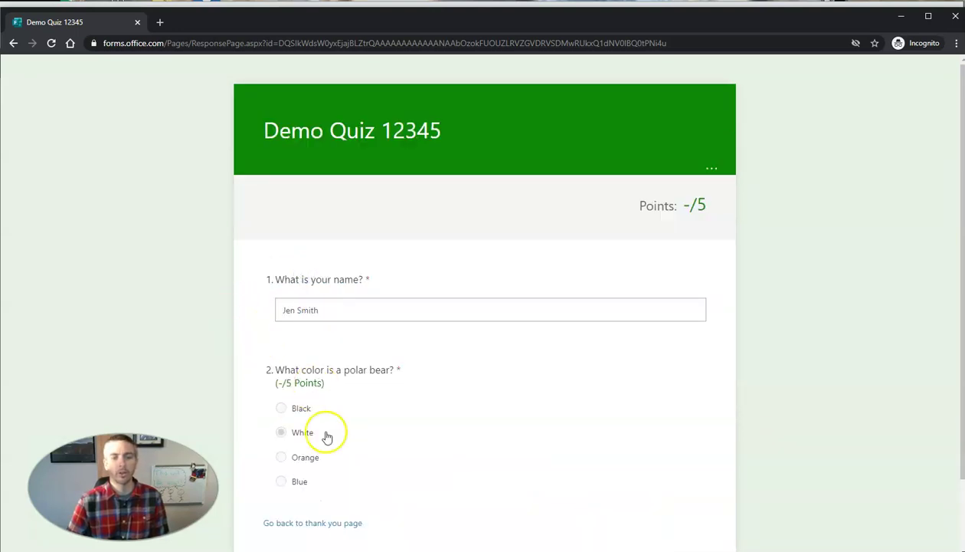
scroll(339, 412, down, 1)
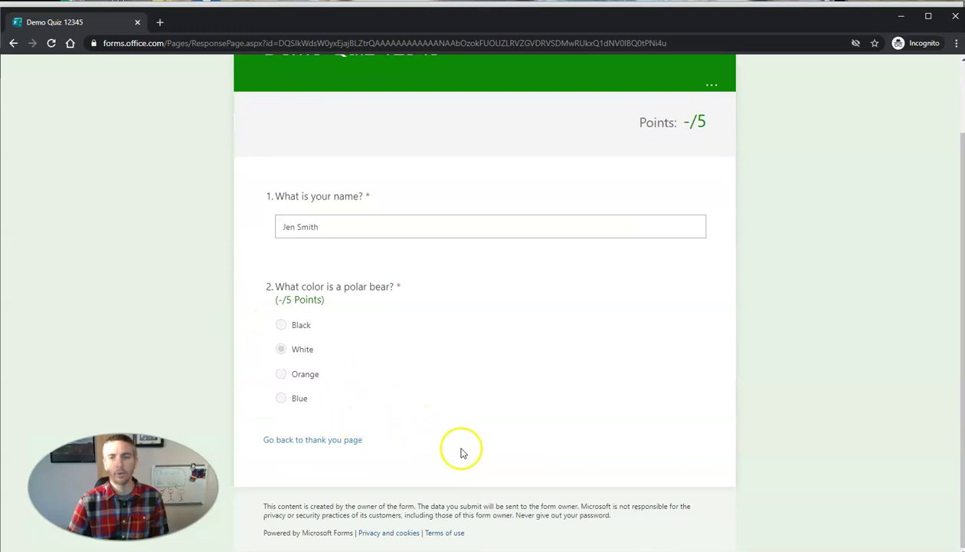
scroll(388, 377, up, 1)
- Close the incognito window and view the quiz's response summary in the form editor
click(954, 16)
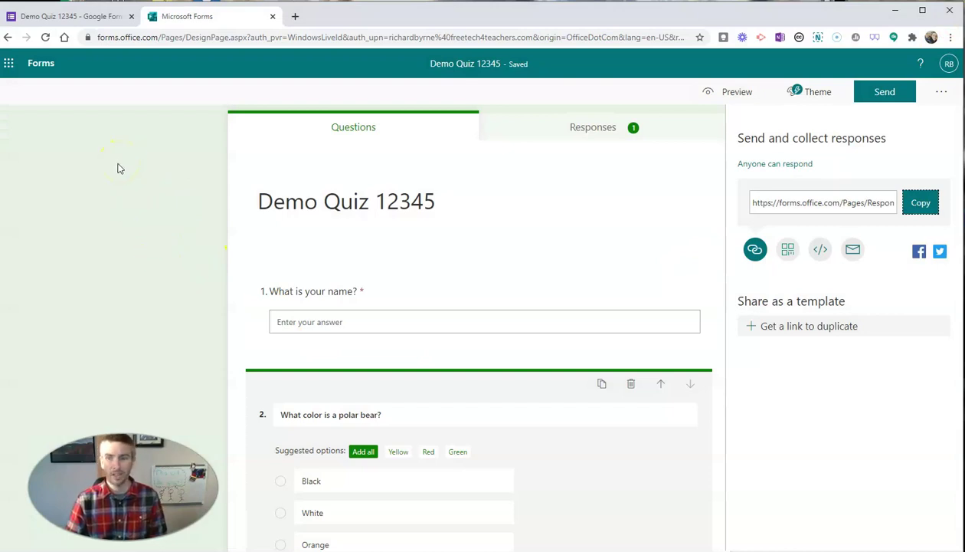
click(574, 129)
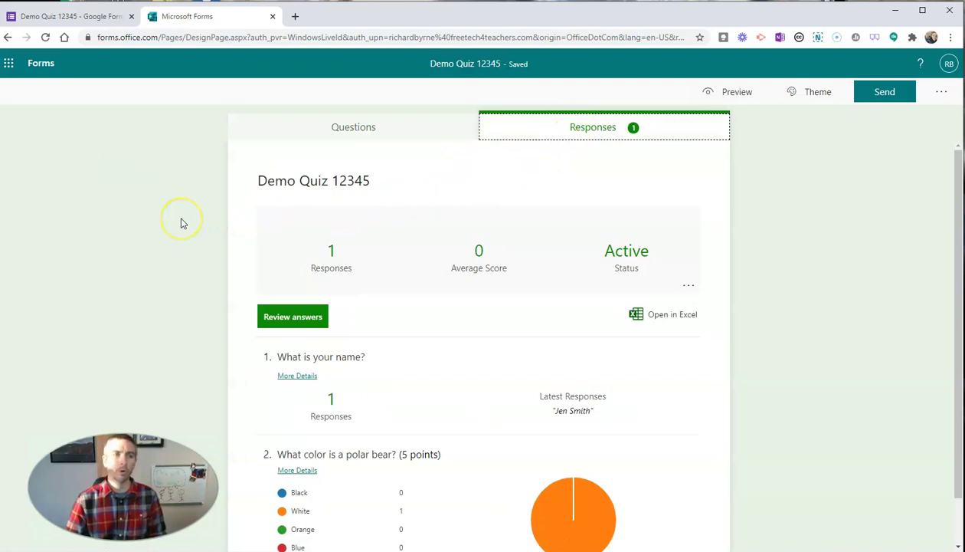